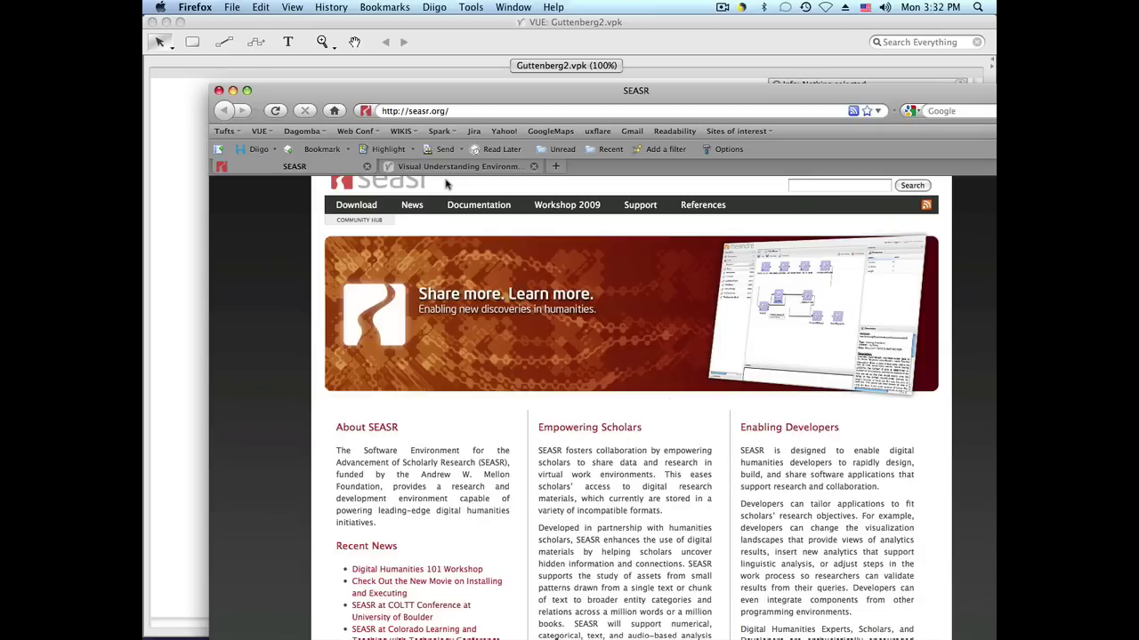
Bring the Guttenberg2.vpk VUE map back in front of the Firefox SEASR page
left_click(163, 220)
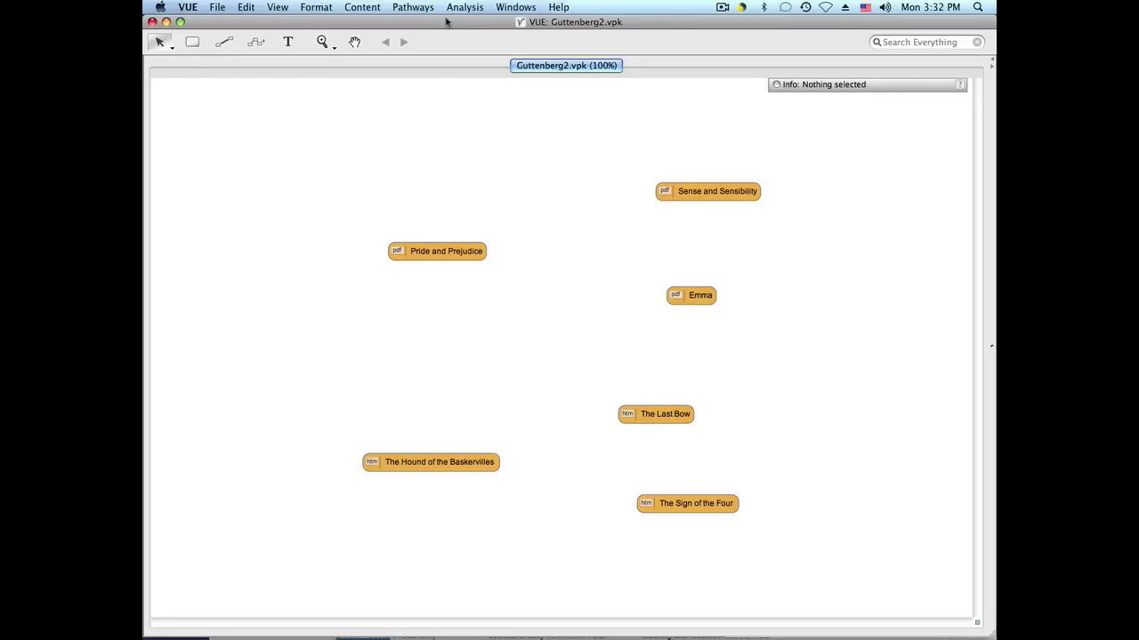
Open the SEASR Analysis dialog from the Analysis menu and nudge it slightly upward
left_click(474, 8)
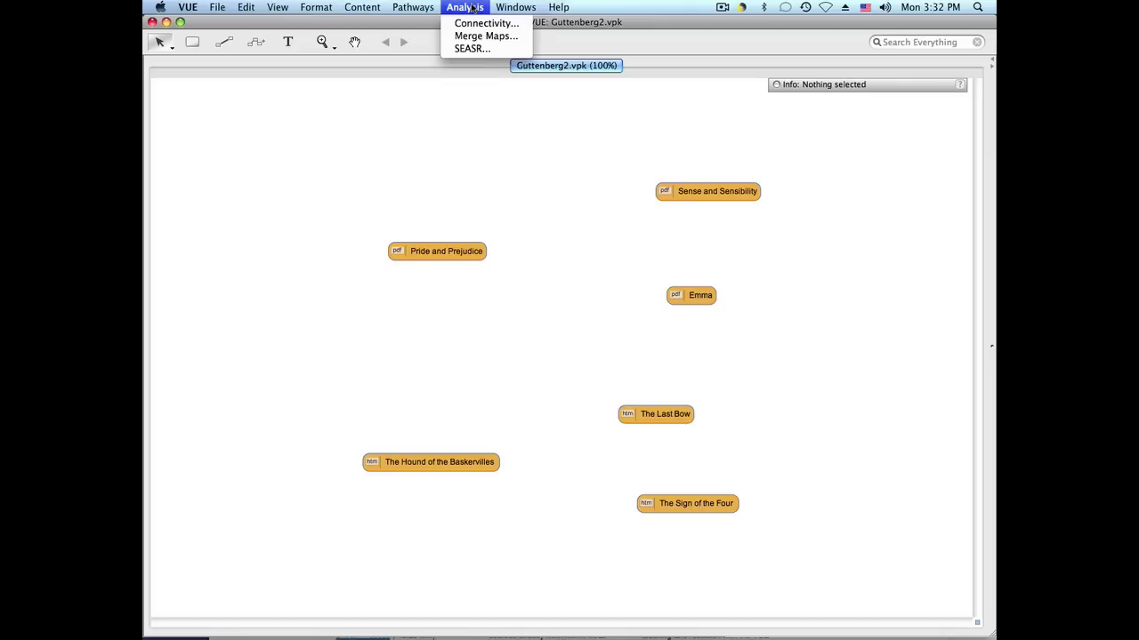
left_click(476, 49)
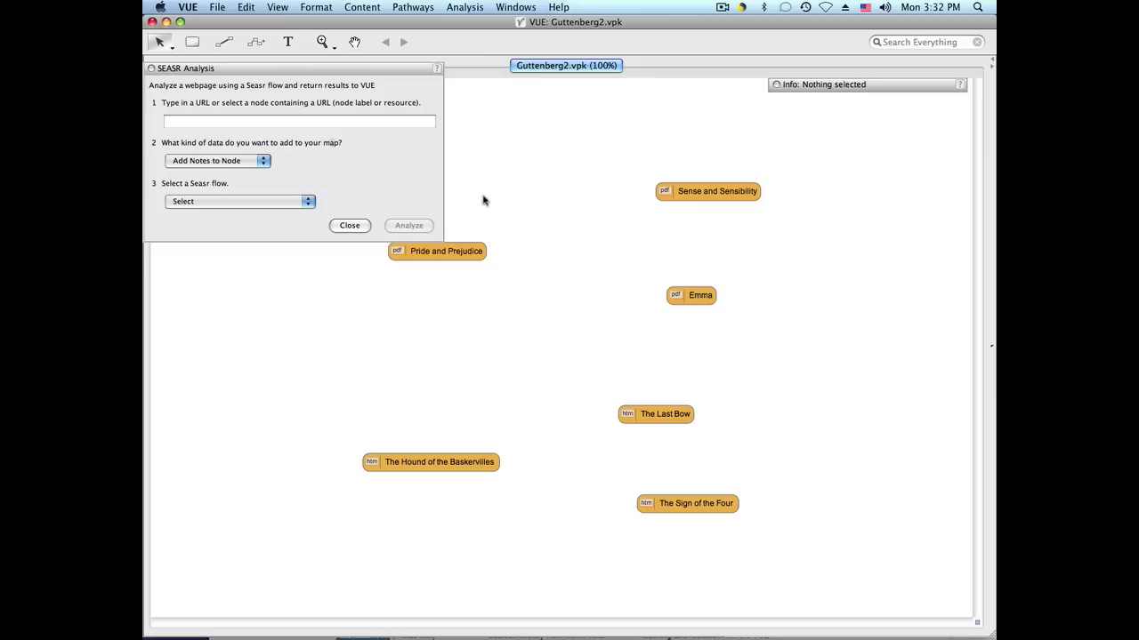
left_click_drag(393, 74, 389, 67)
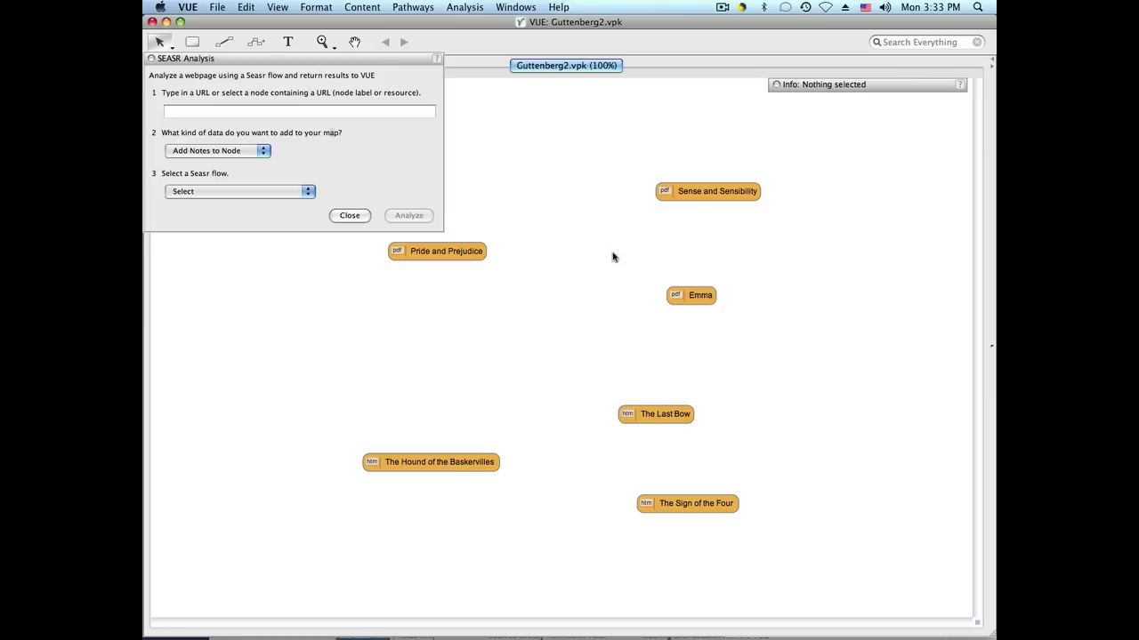
double_click(681, 295)
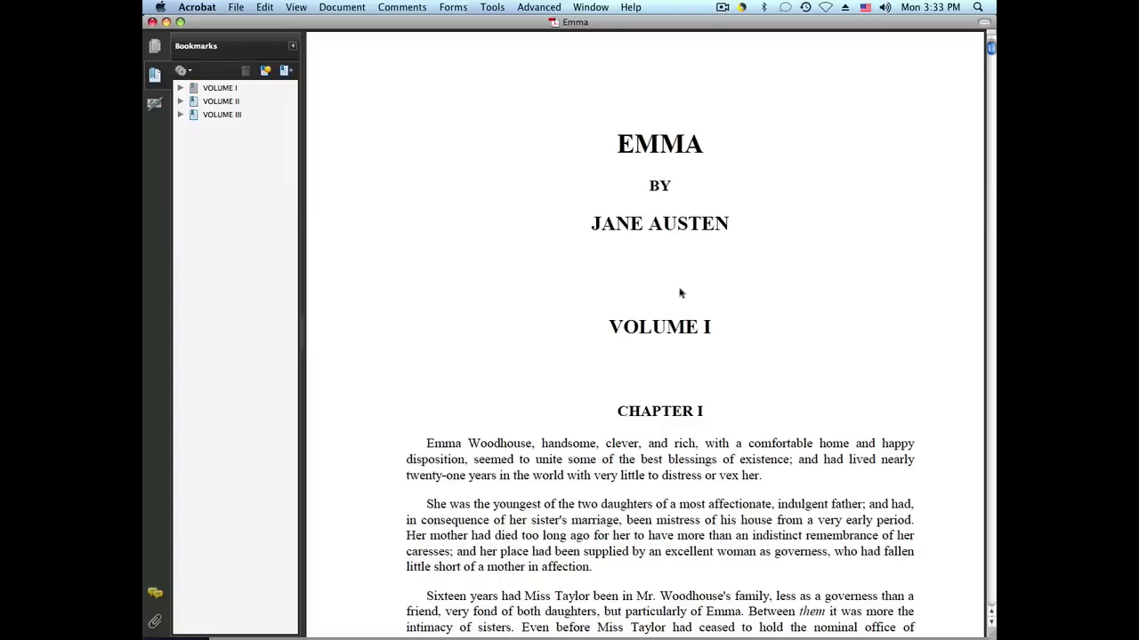
key("super+Tab")
key("super+Tab")
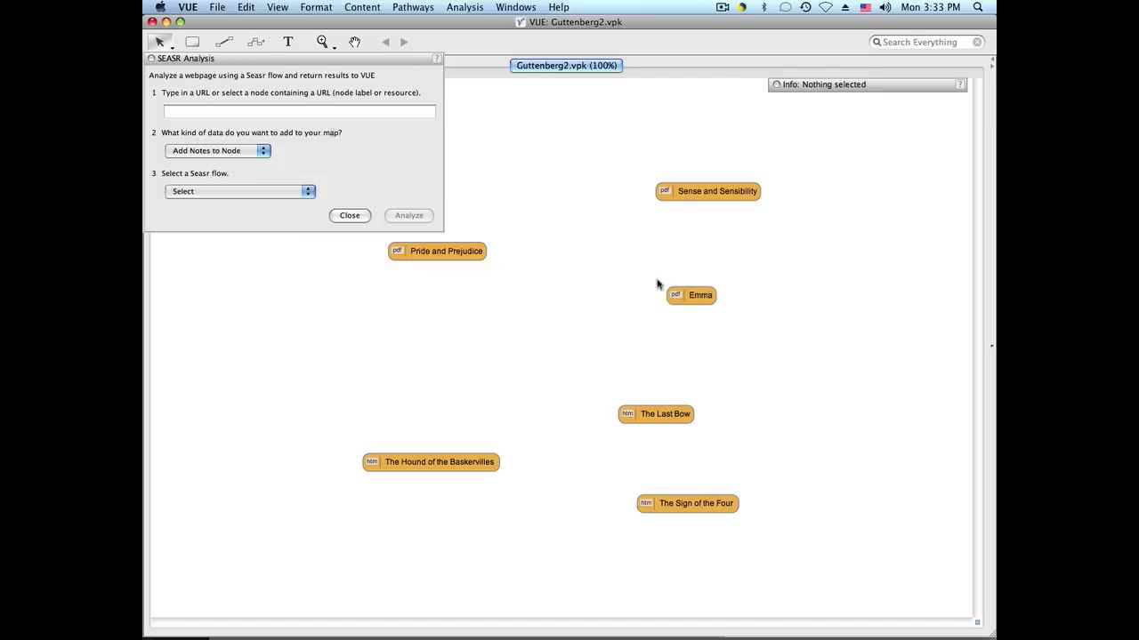
Run Resource Word Count on Pride and Prejudice with Create New Nodes, adding word nodes like darcy and elizabeth
left_click(472, 256)
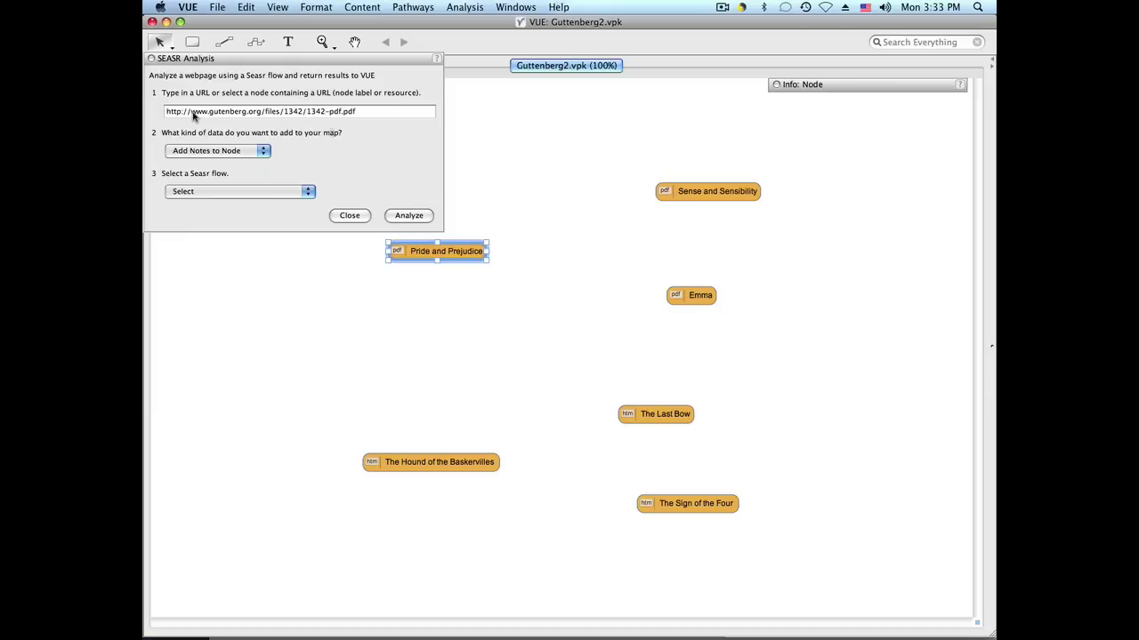
left_click(263, 153)
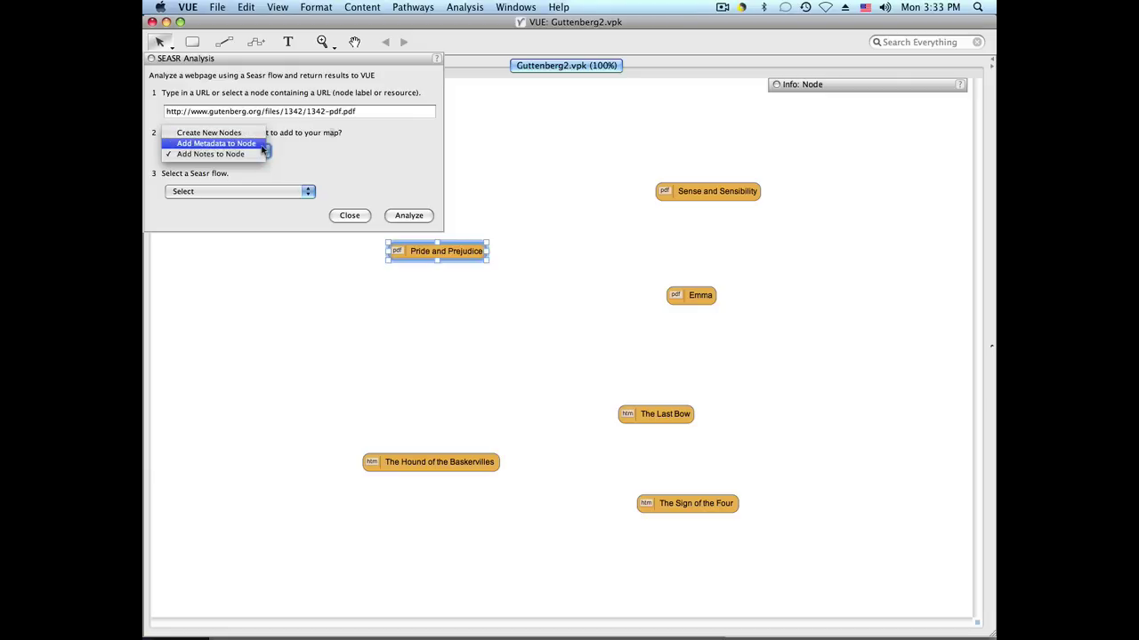
left_click(262, 154)
left_click(262, 152)
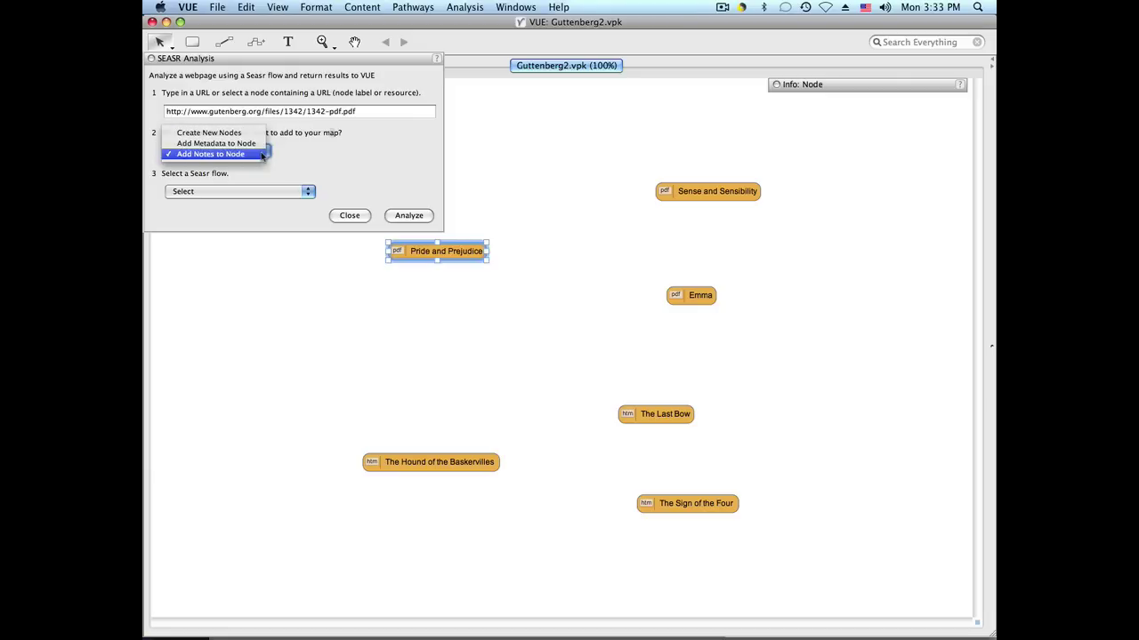
left_click(240, 134)
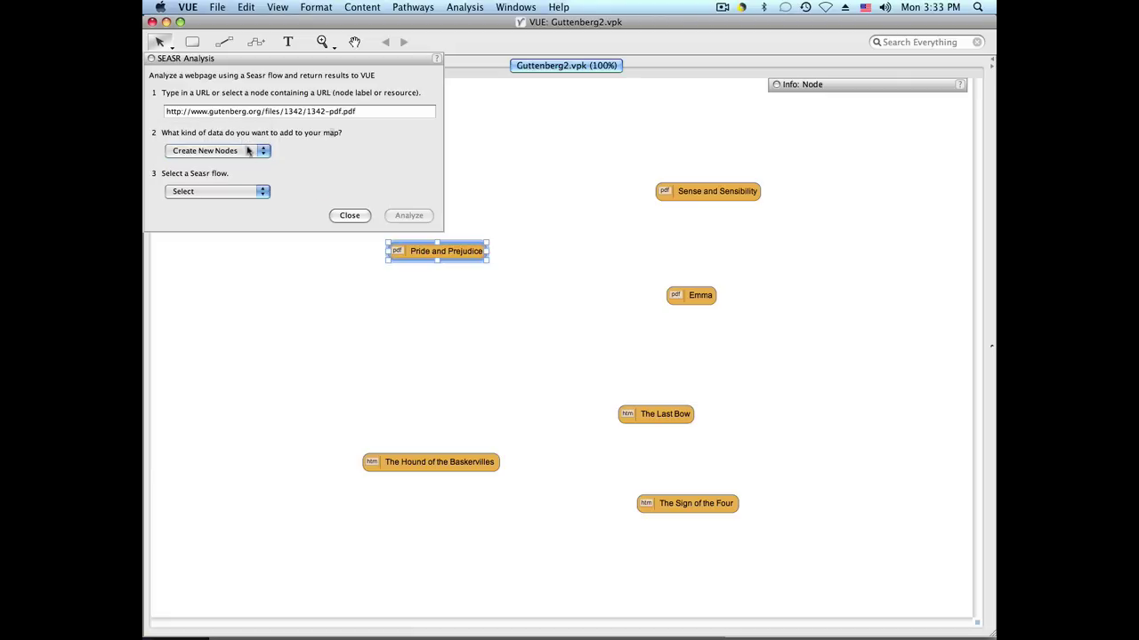
left_click(262, 192)
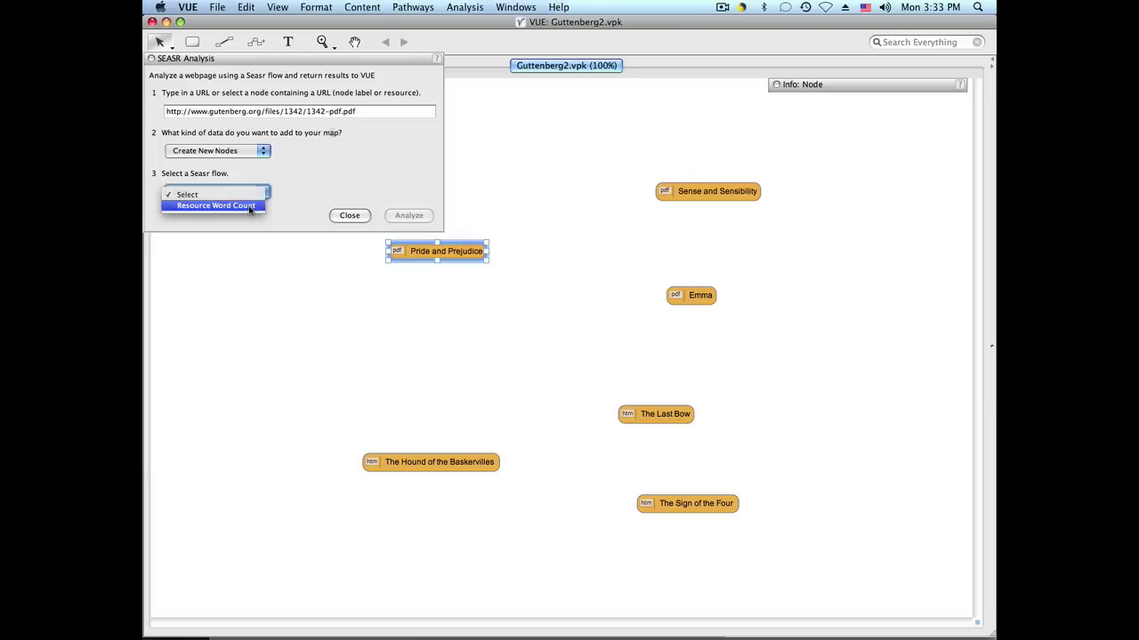
left_click(250, 207)
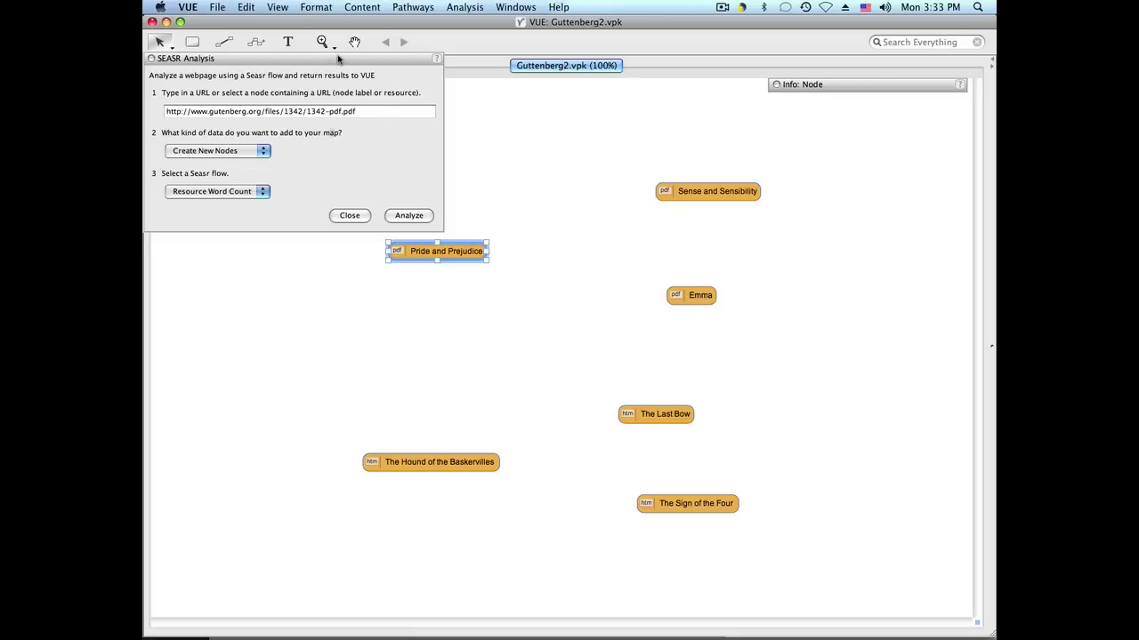
left_click_drag(339, 59, 333, 35)
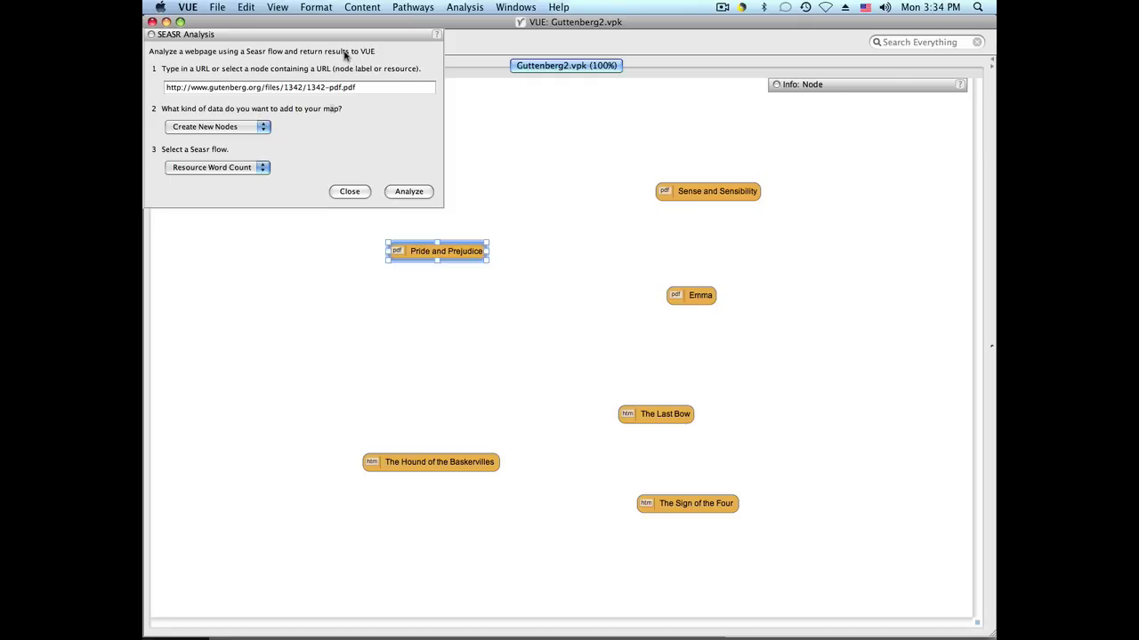
left_click(409, 194)
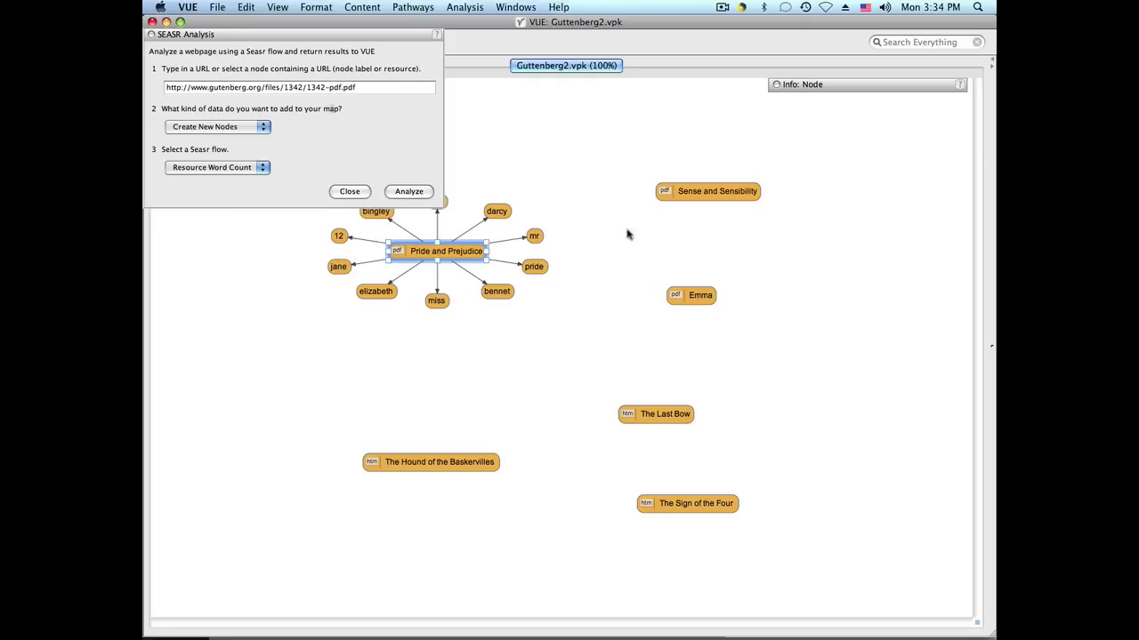
Run the word count on Emma, then switch the data type to Add Notes to Node
left_click(694, 296)
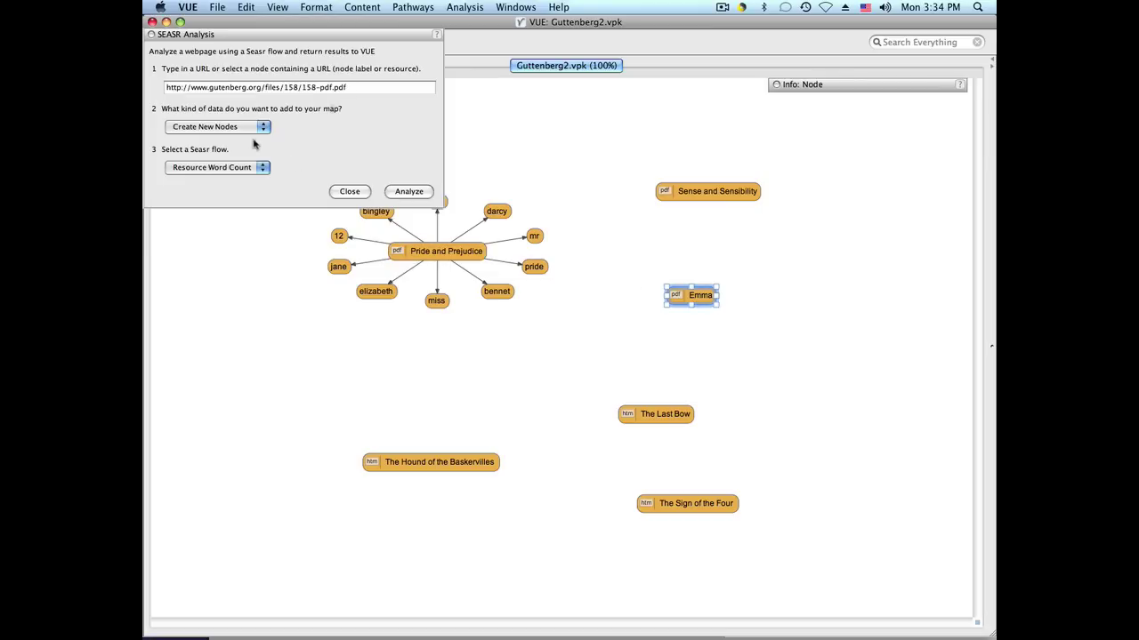
left_click(406, 191)
left_click(265, 128)
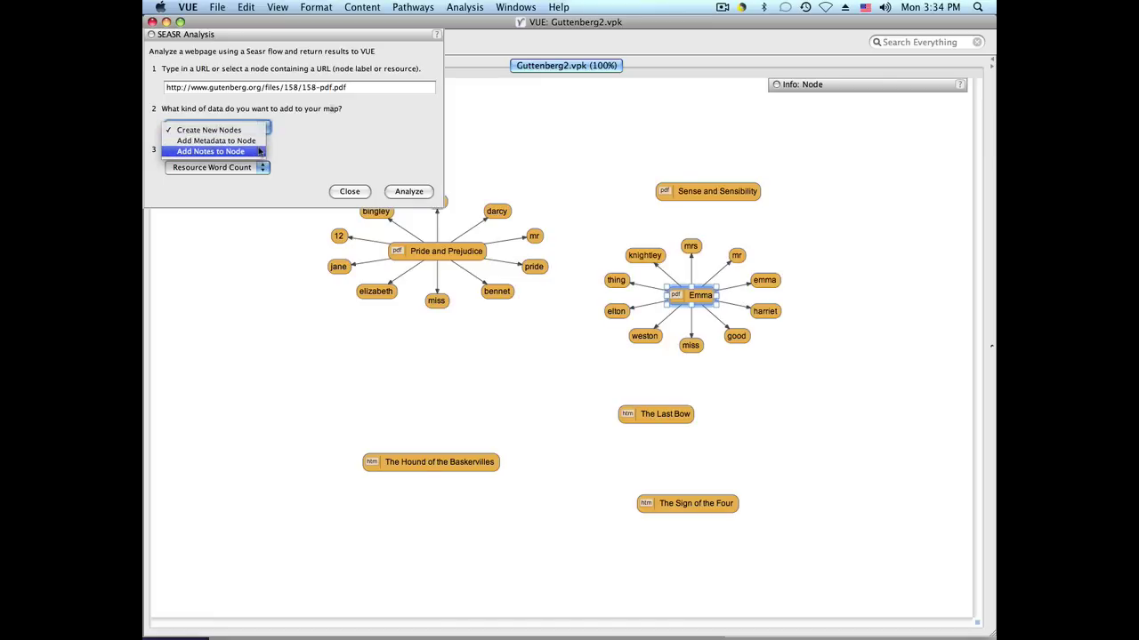
left_click(211, 151)
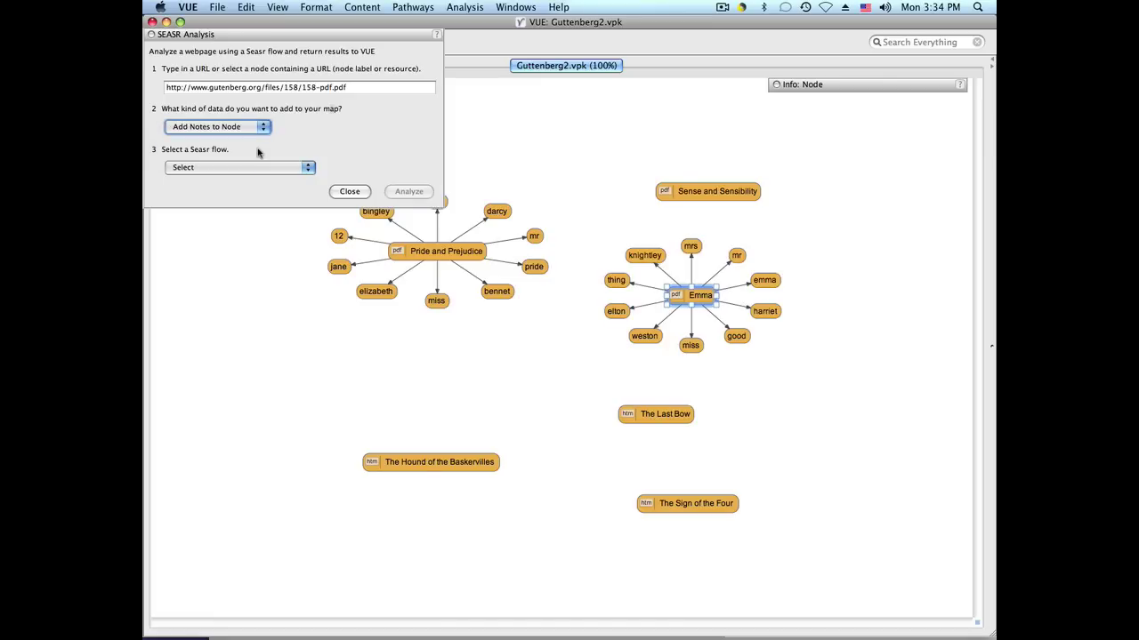
Run Flesch Kincaid Readability Measure on Emma and review its grade level, reading ease and syllable notes
left_click(311, 169)
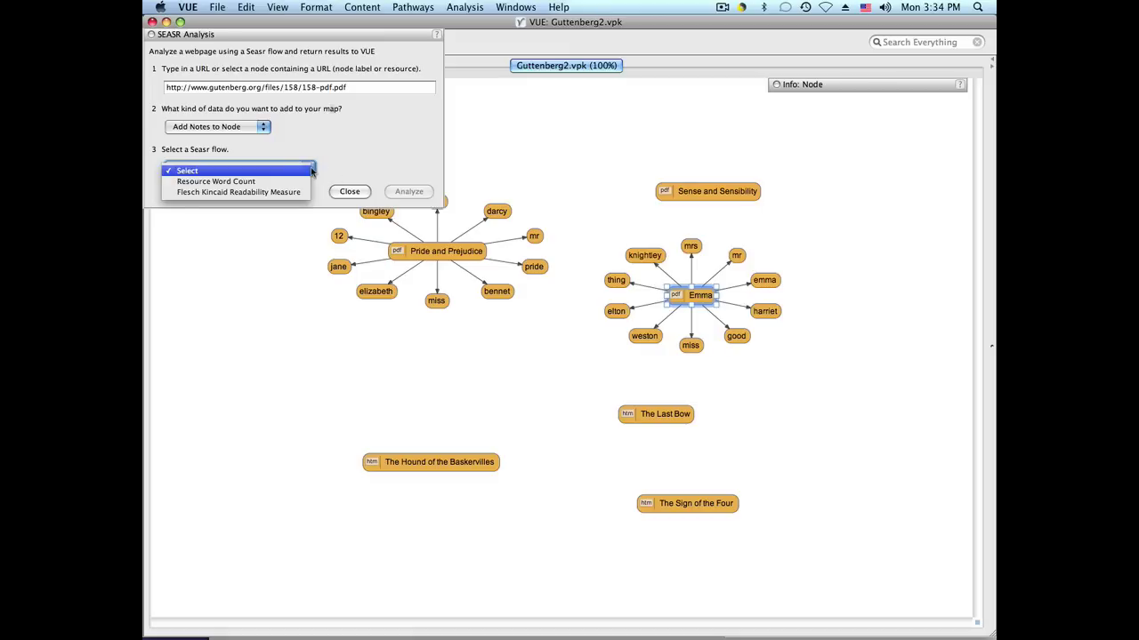
left_click(296, 194)
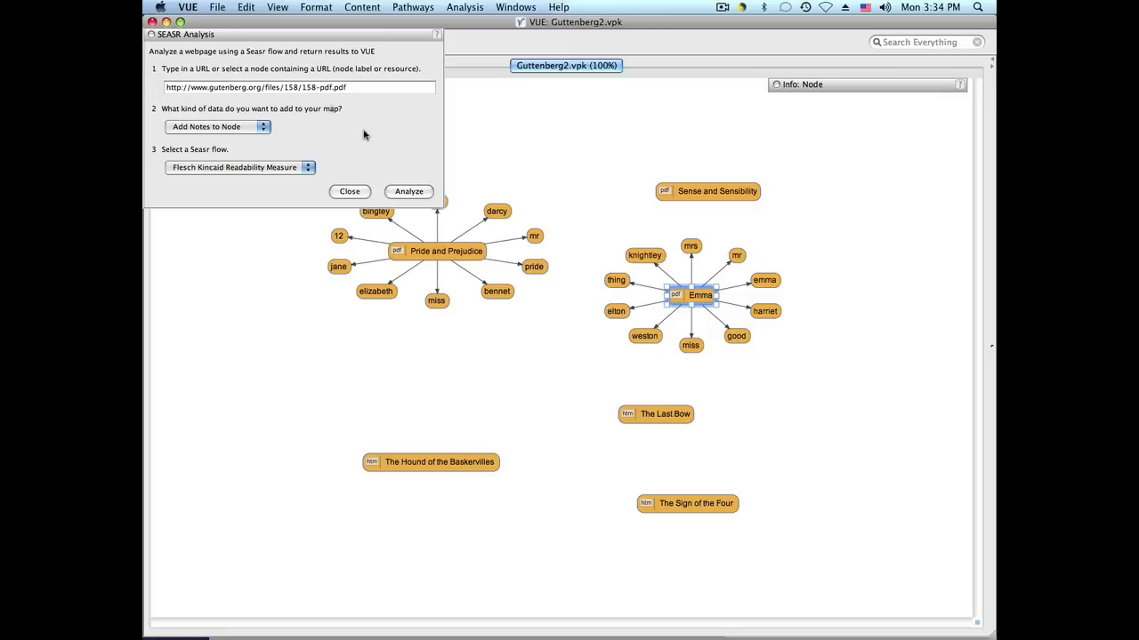
left_click(409, 192)
left_click(819, 88)
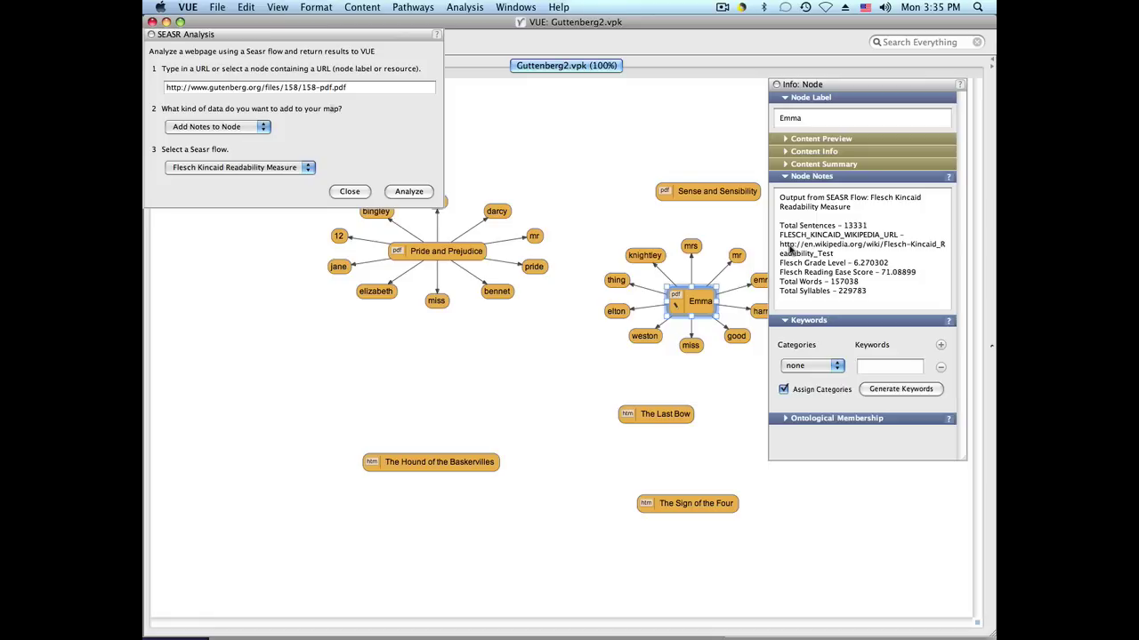
left_click_drag(779, 264, 900, 269)
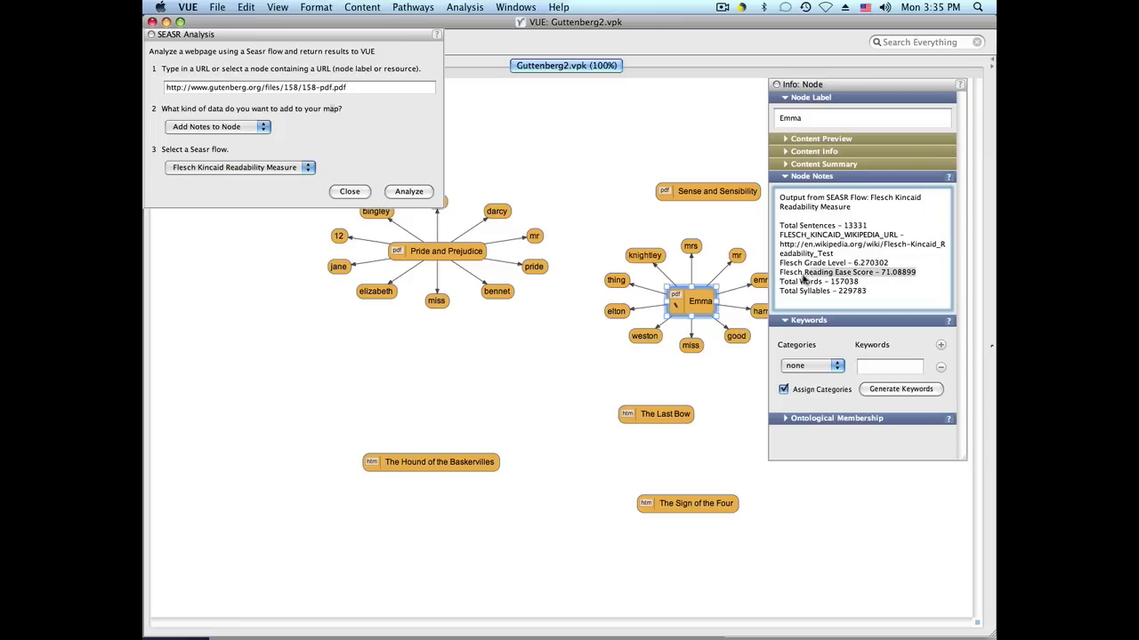
triple_click(779, 274)
triple_click(781, 291)
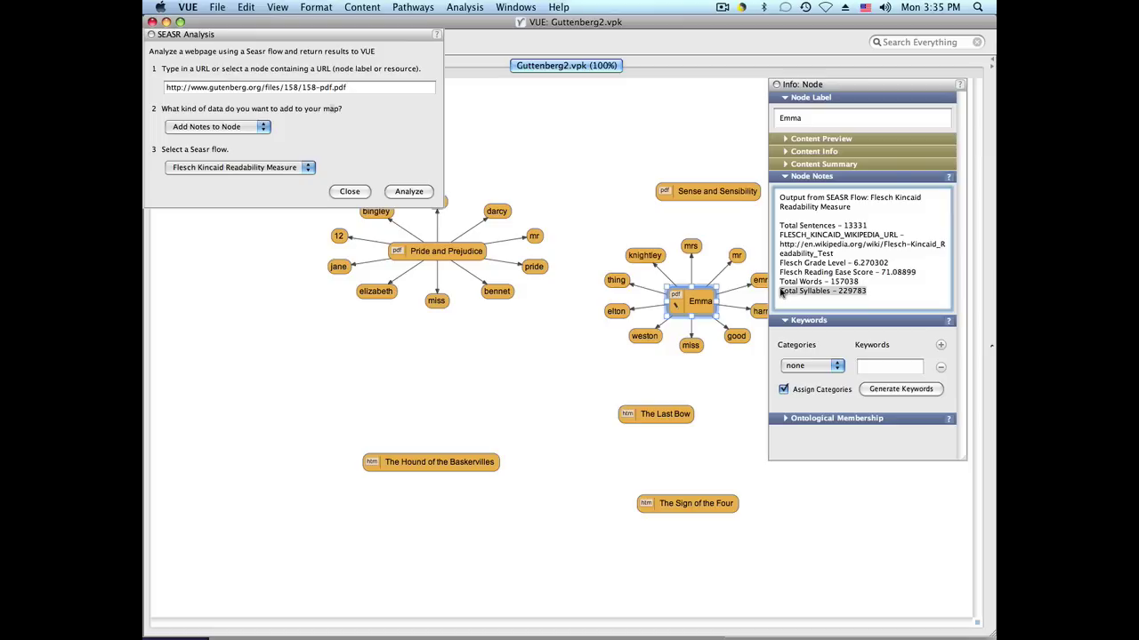
Add readability notes to The Last Bow: grade level 6.4746475, reading ease 71.43445
left_click(665, 414)
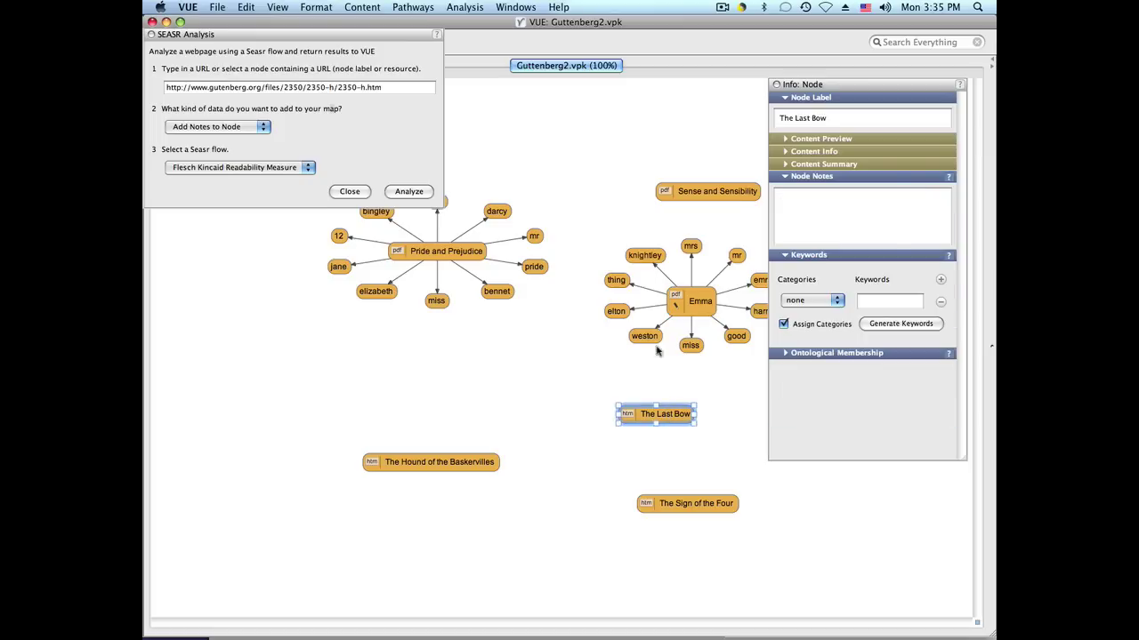
left_click(419, 193)
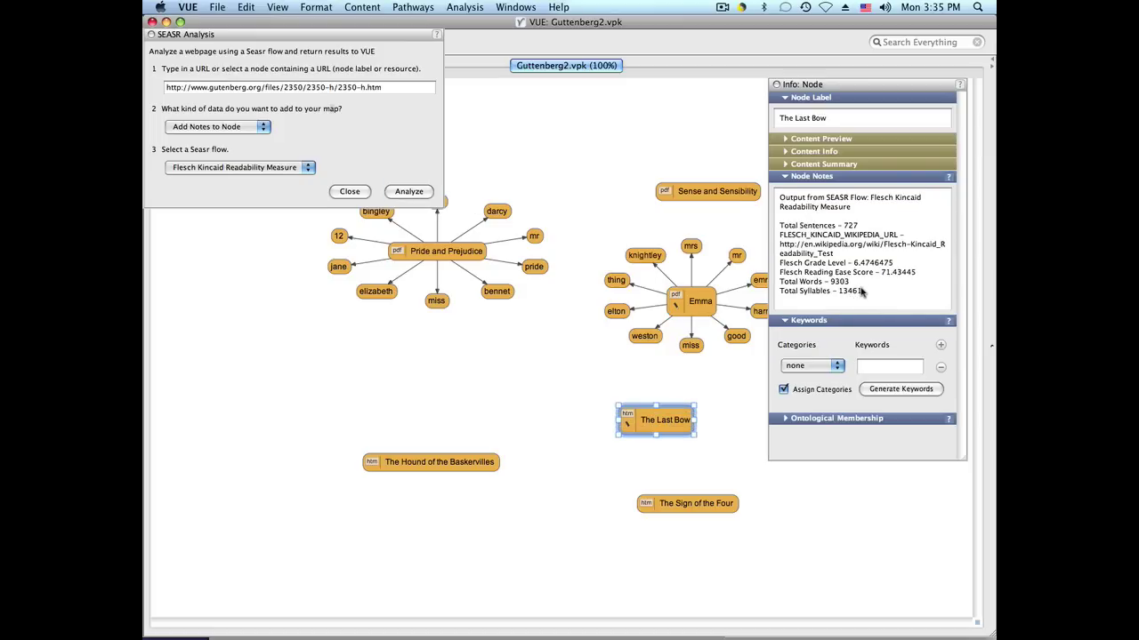
left_click_drag(780, 264, 876, 275)
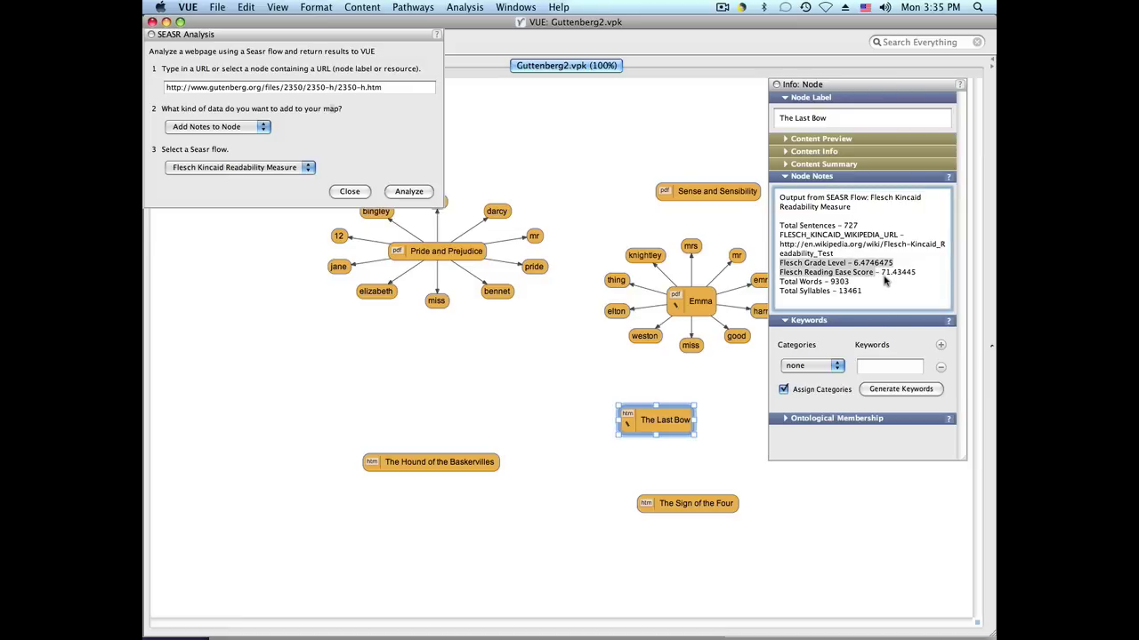
left_click(262, 129)
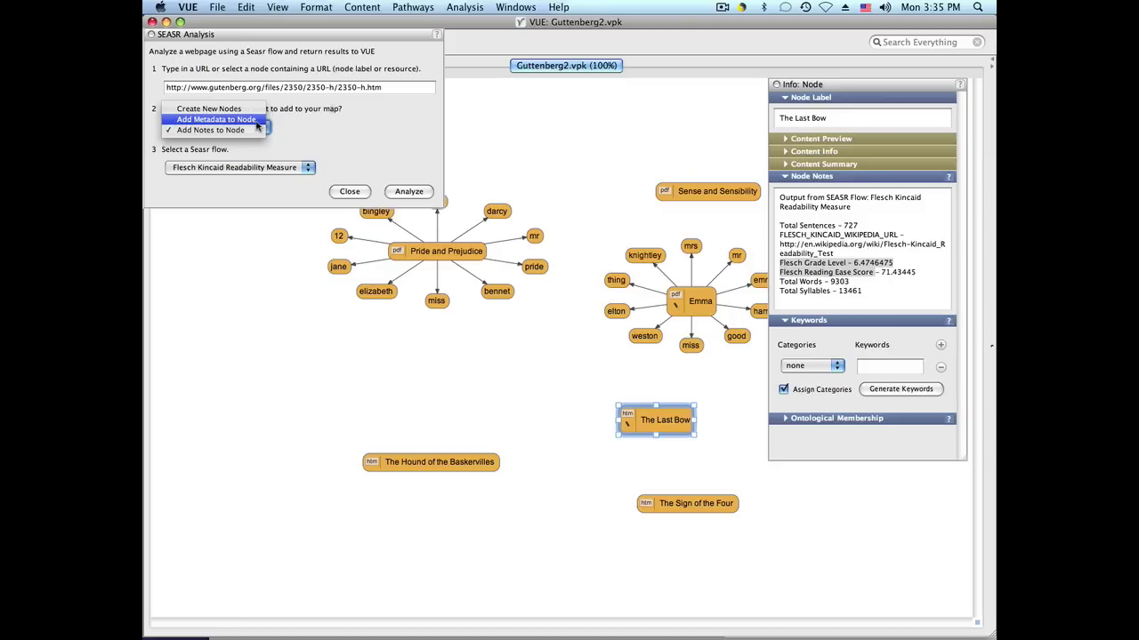
Add Flesch Kincaid results as categorized metadata keywords to The Hound of the Baskervilles (grade 5.9125214)
left_click(258, 121)
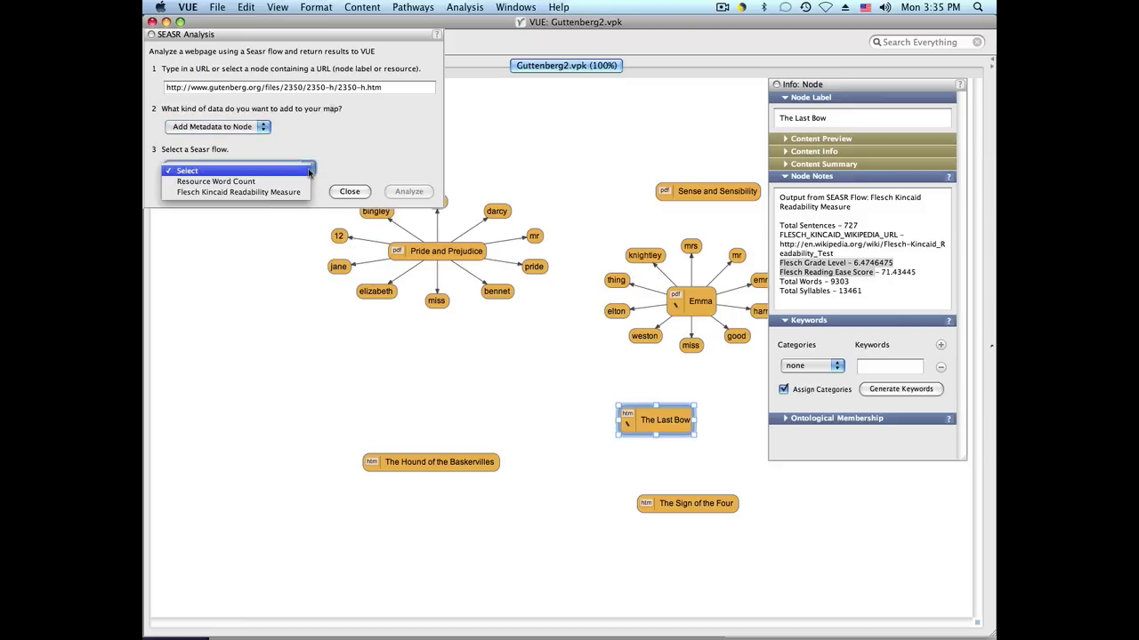
left_click(285, 192)
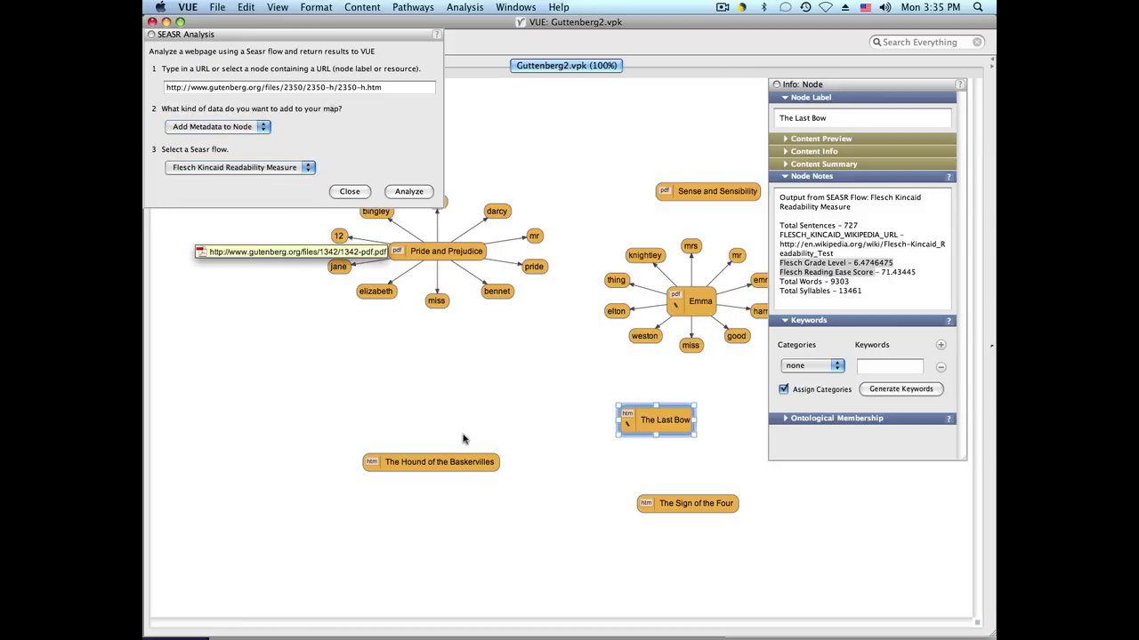
left_click(466, 462)
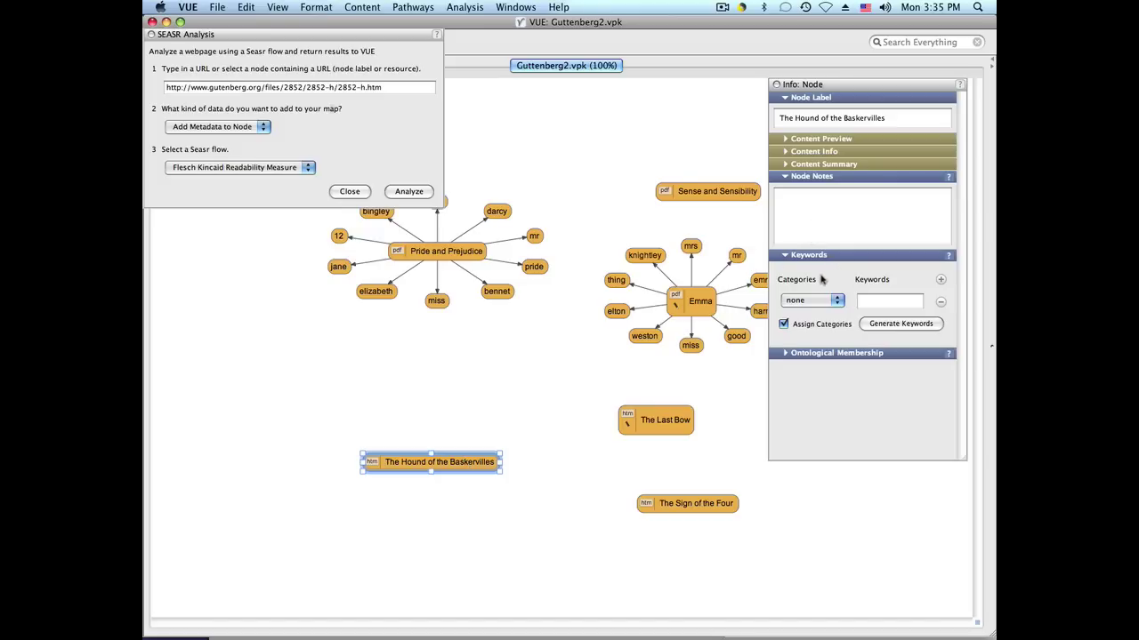
left_click(410, 192)
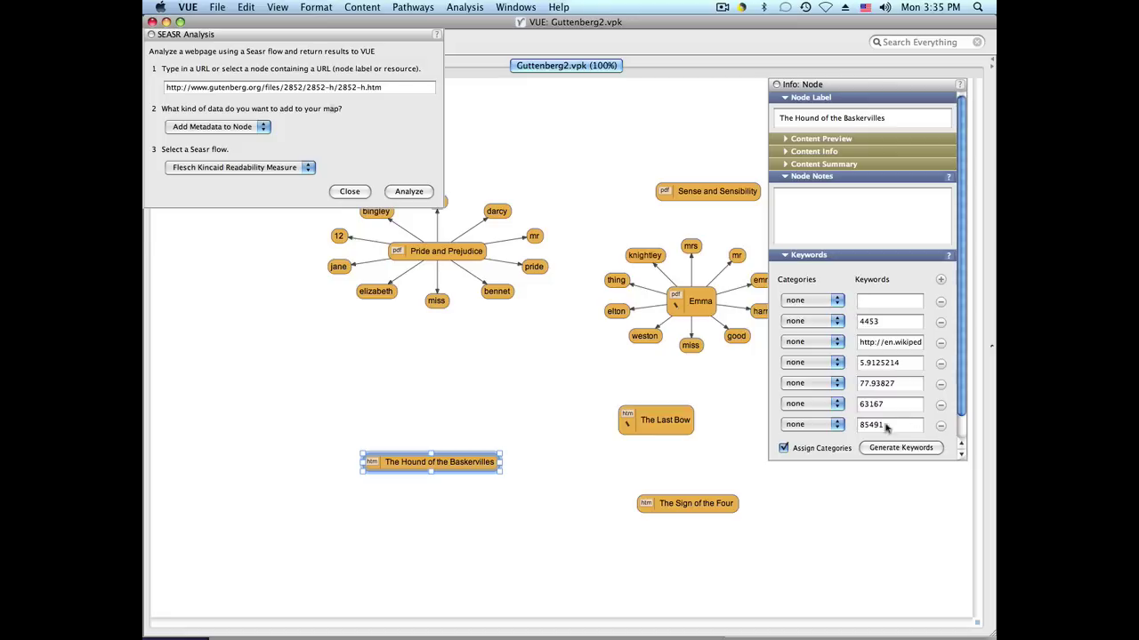
left_click(910, 367)
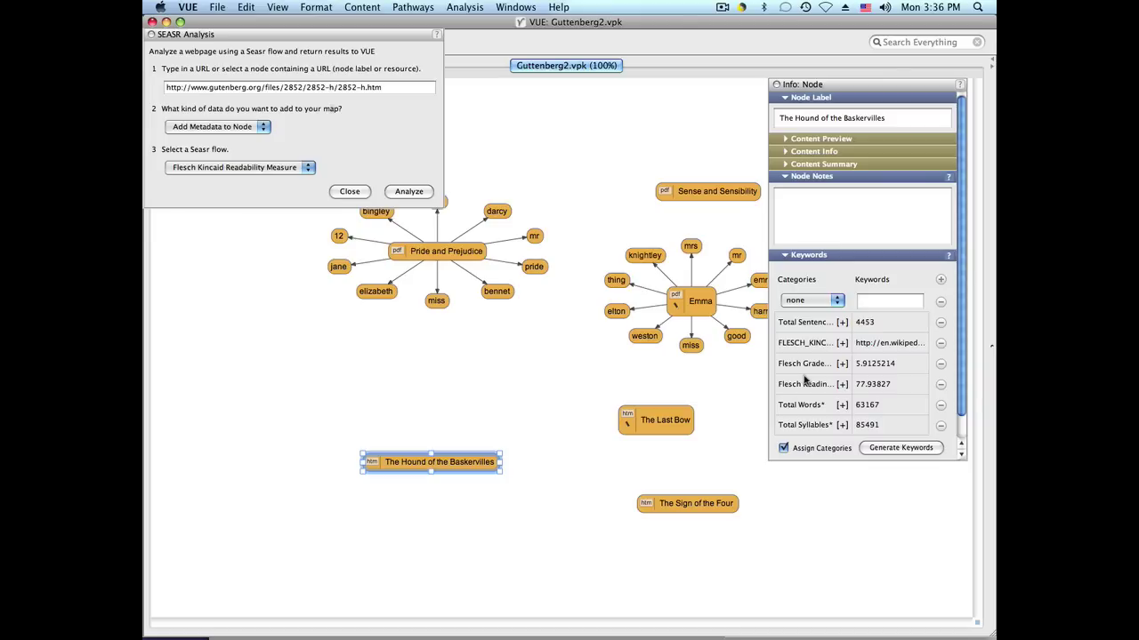
key("super+Tab")
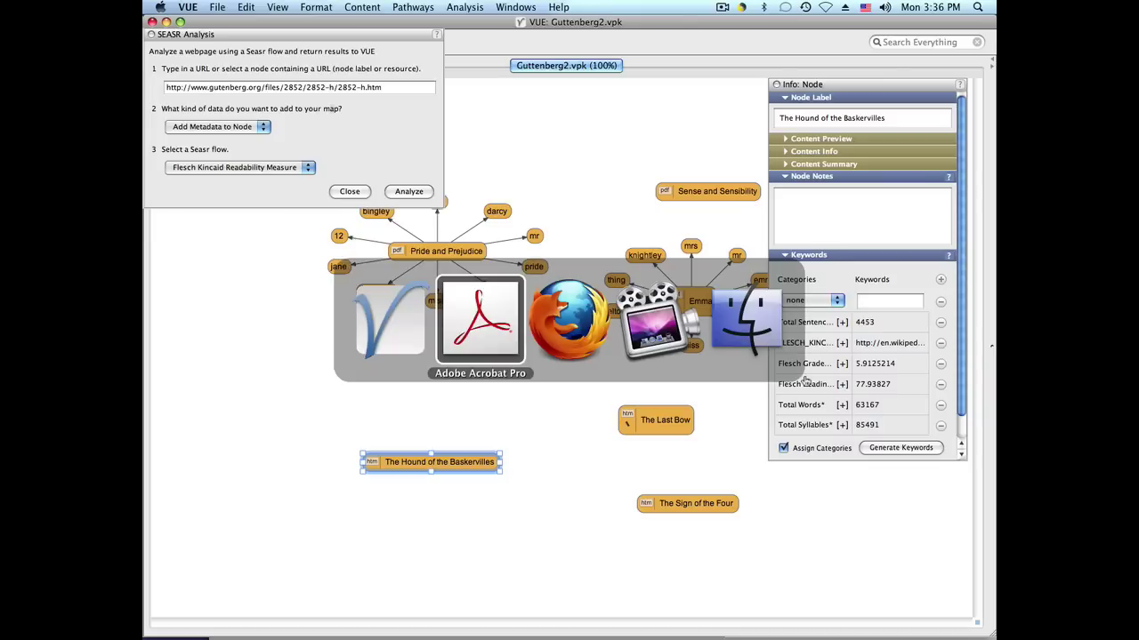
key("super+Tab")
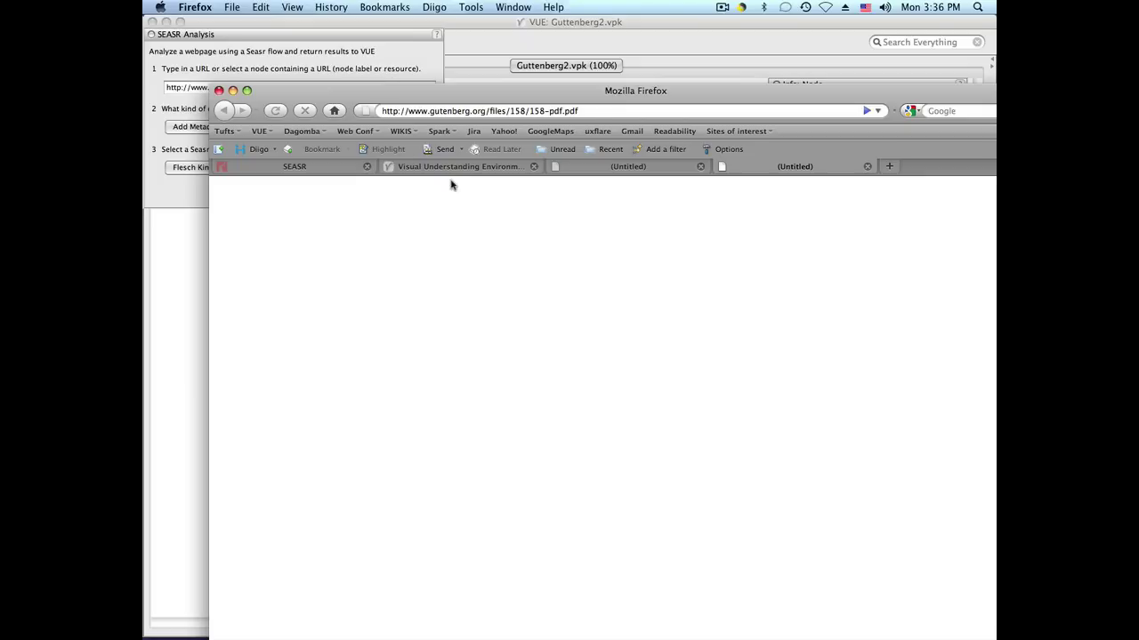
left_click(459, 168)
left_click_drag(408, 98, 657, 109)
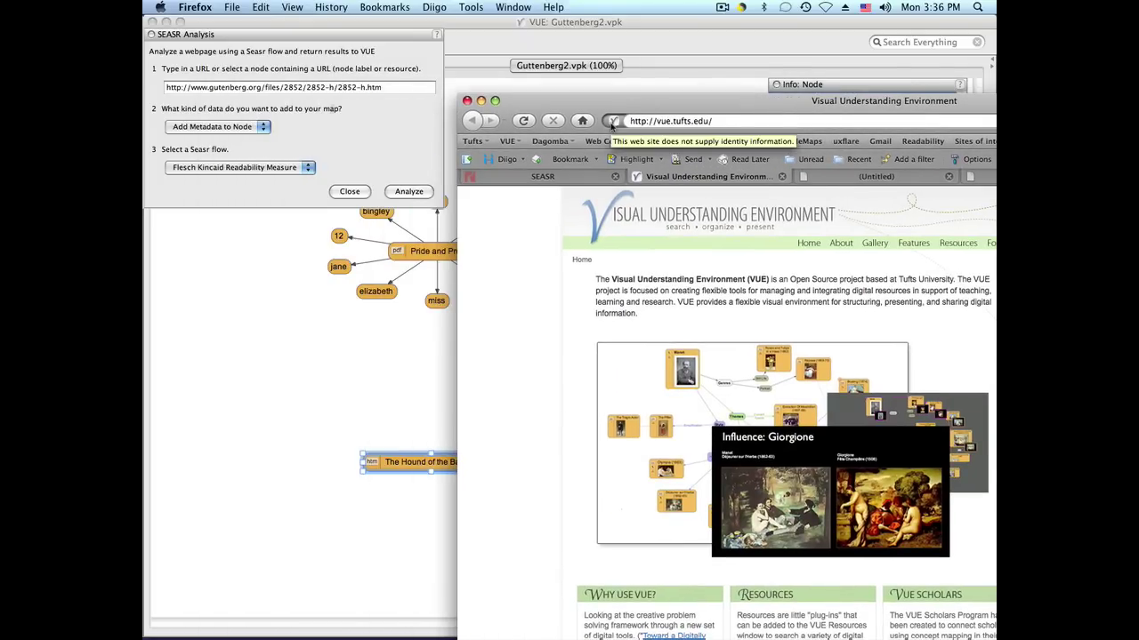
left_click_drag(612, 124, 289, 397)
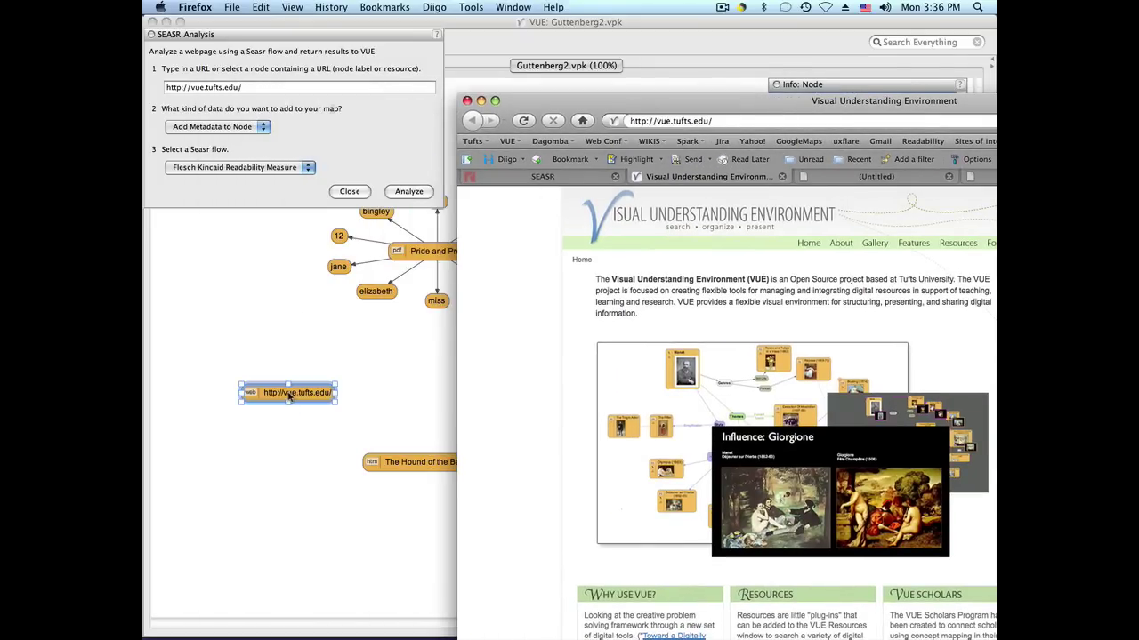
left_click(263, 127)
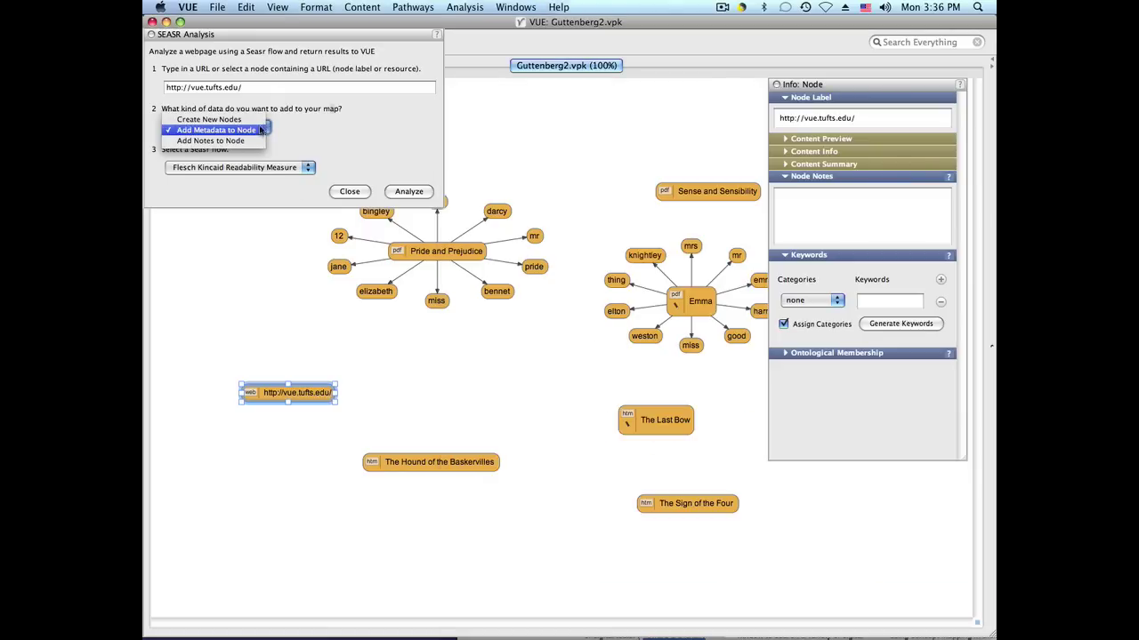
Run Resource Word Count with Create New Nodes on the vue.tufts.edu web node
left_click(264, 121)
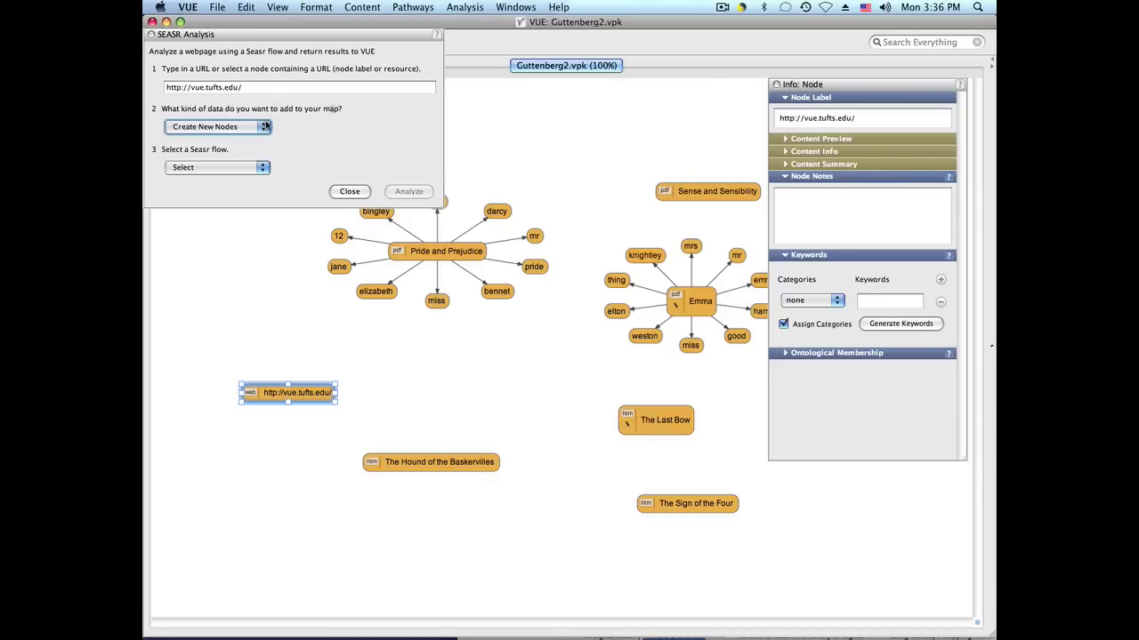
left_click(261, 168)
left_click(307, 197)
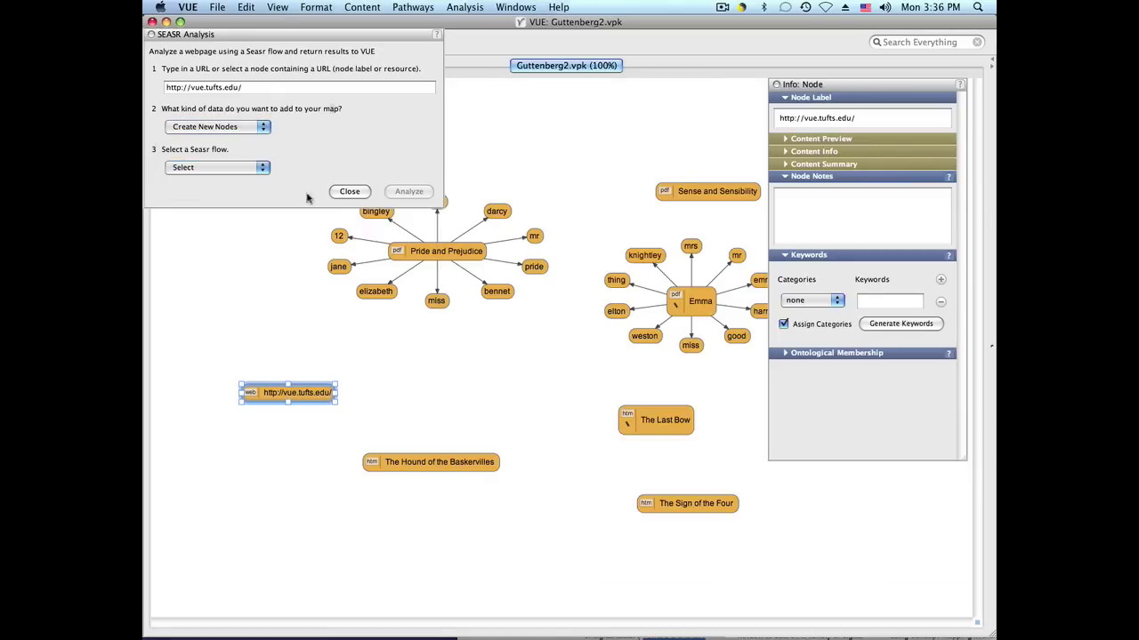
left_click(247, 169)
left_click(245, 181)
left_click(409, 194)
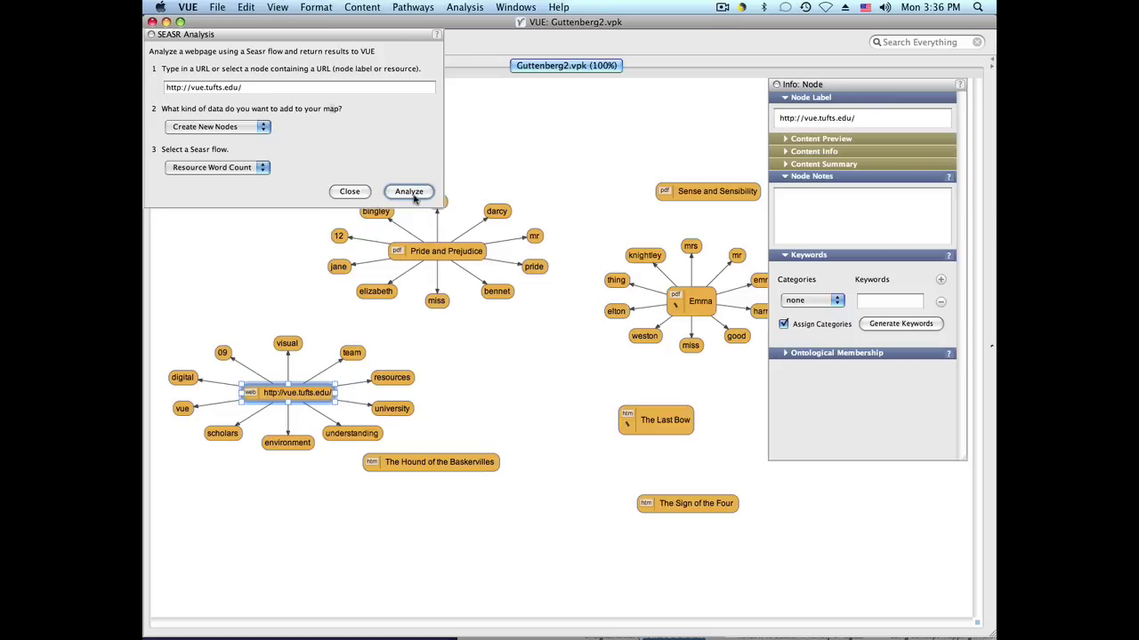